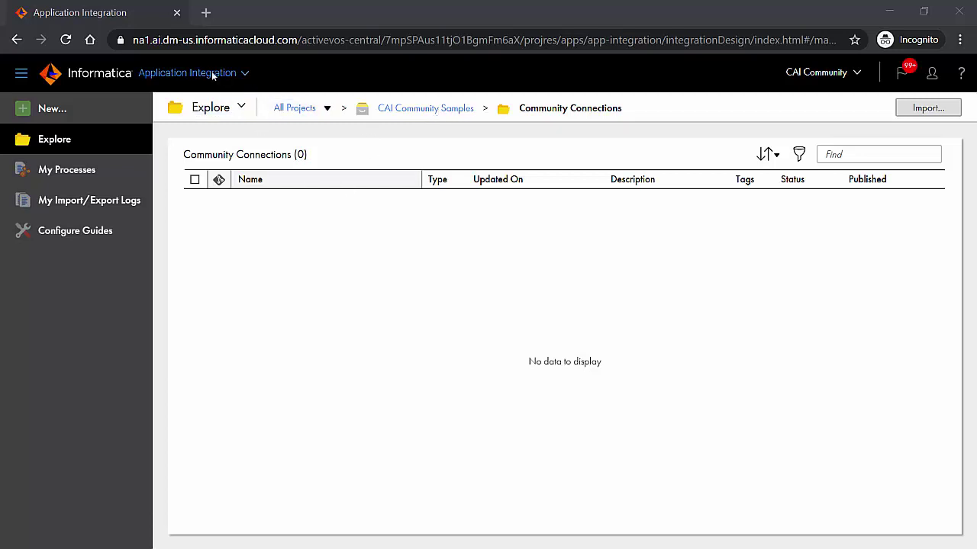
- Open the Application Integration online help and search it for 'managed package'
click(240, 73)
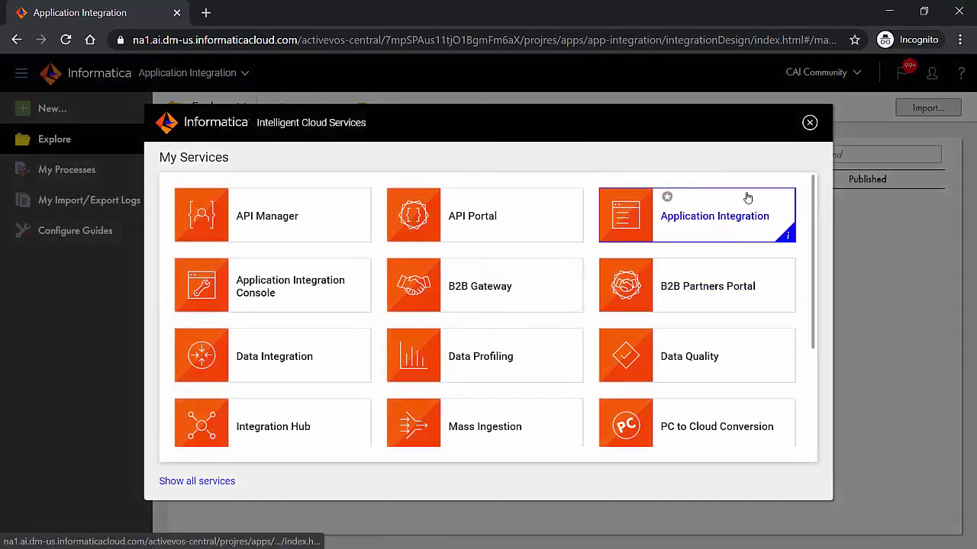
click(809, 122)
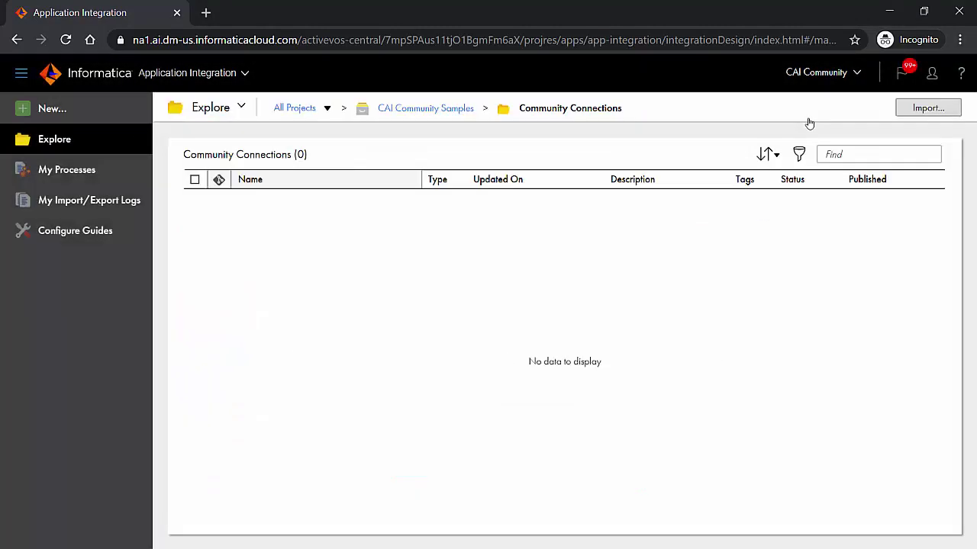
click(961, 77)
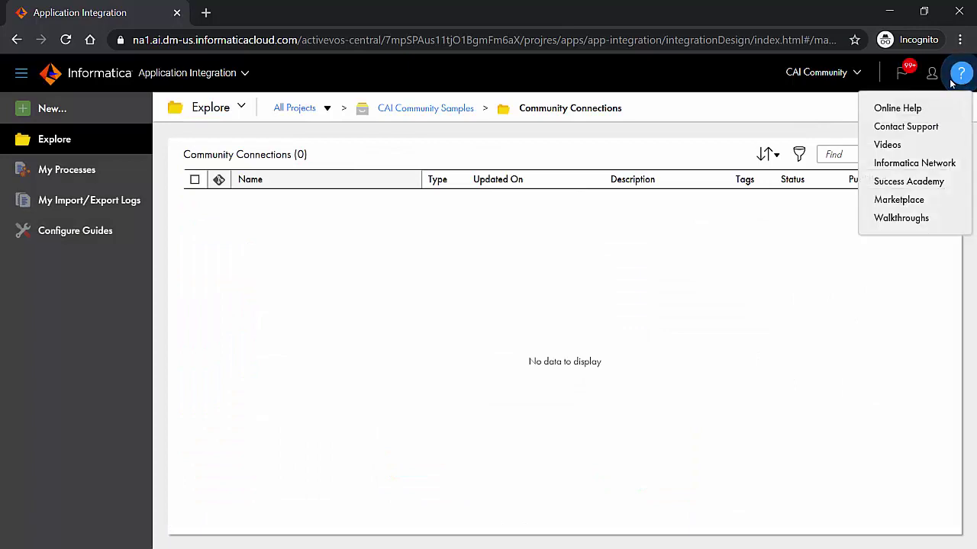
click(909, 106)
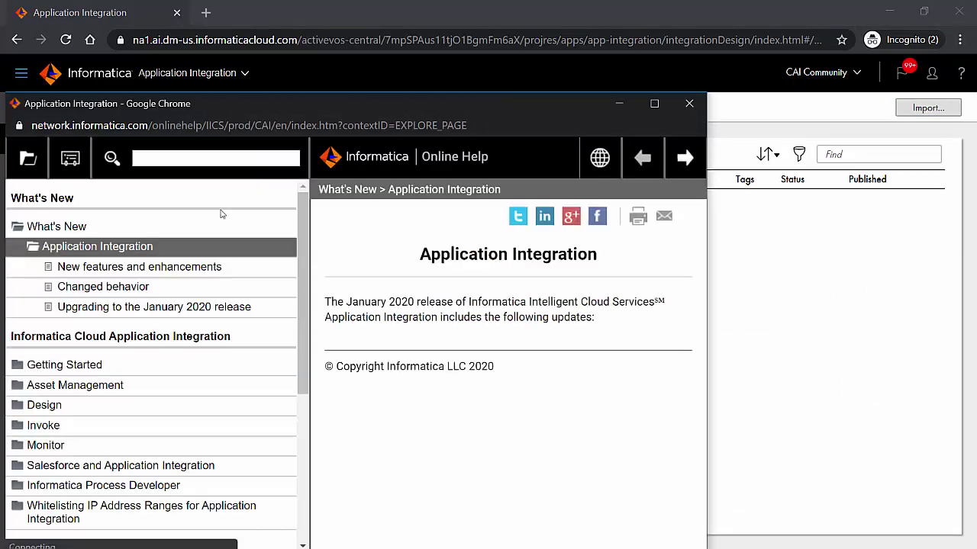
click(212, 155)
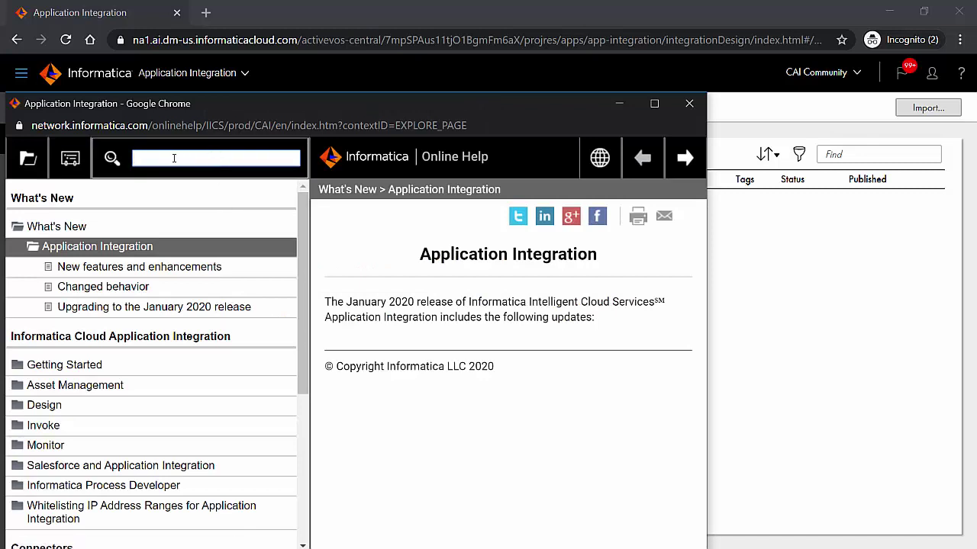
text(managed package)
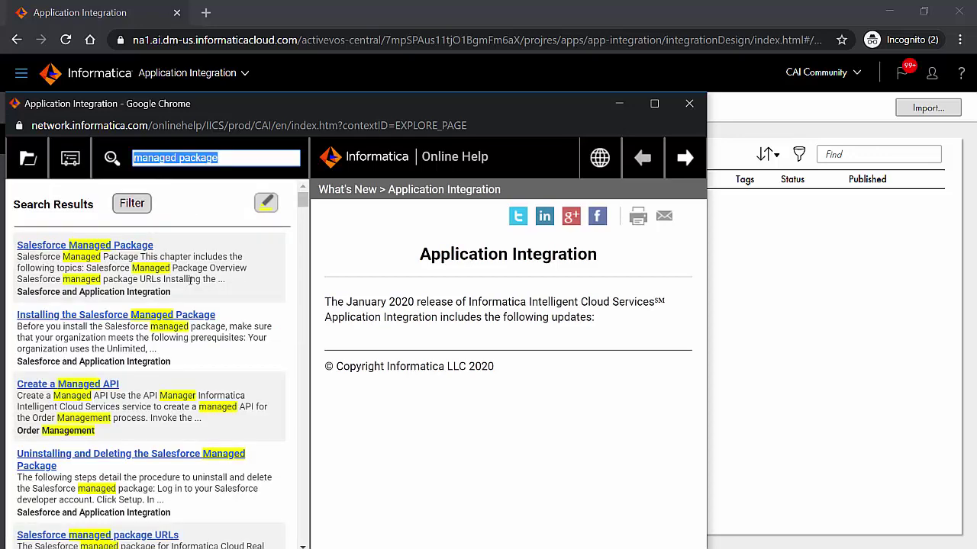
- Copy the Sandbox install link from the 'Installing the Salesforce Managed Package' topic
click(142, 316)
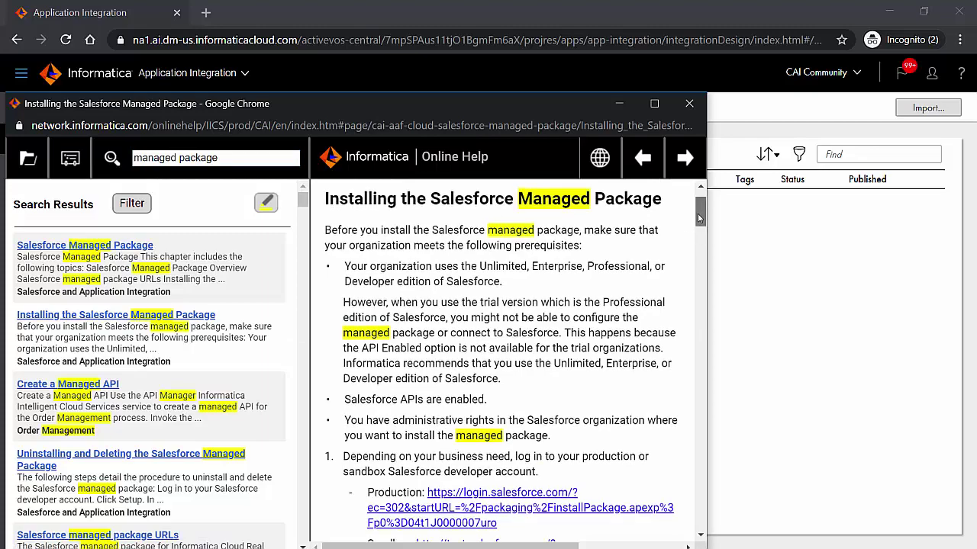
drag(700, 213, 693, 189)
scroll(561, 334, down, 3)
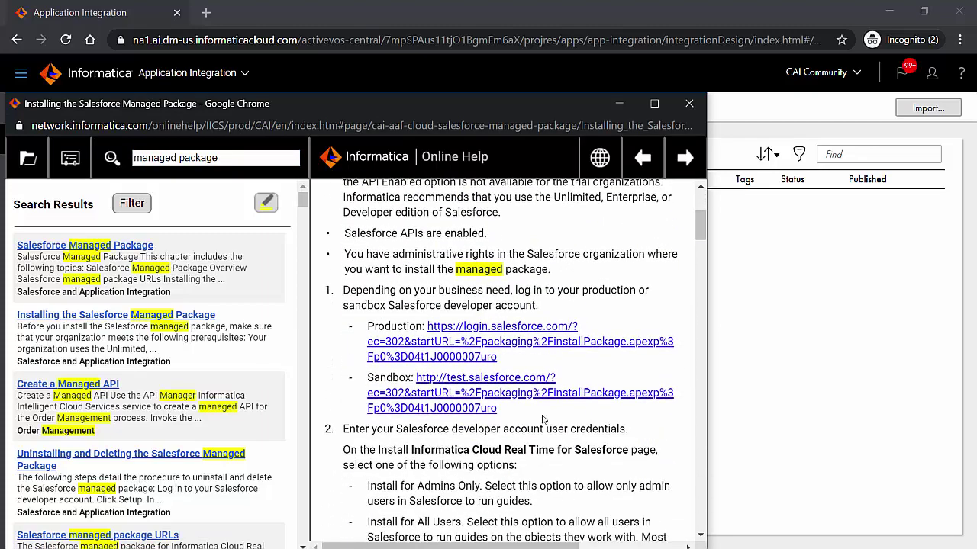
right_click(454, 380)
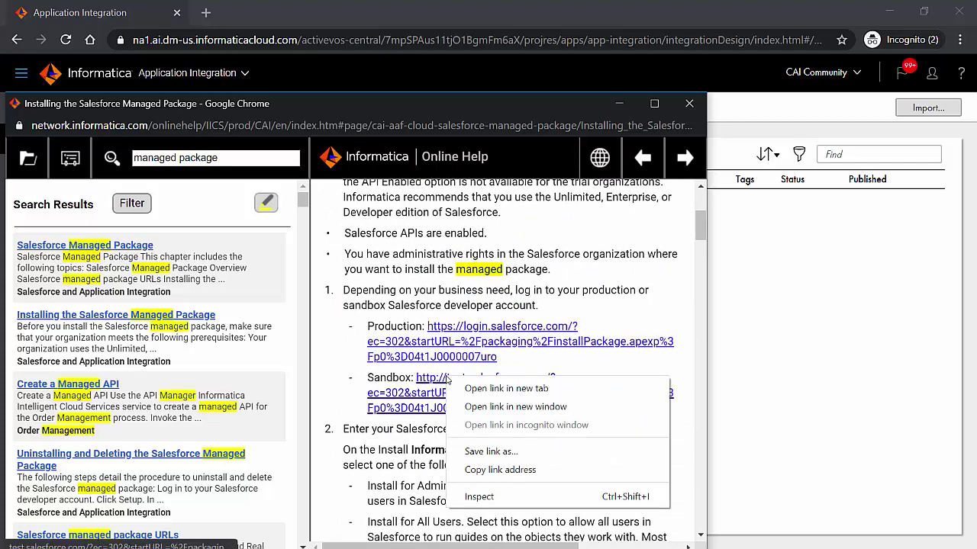
click(521, 471)
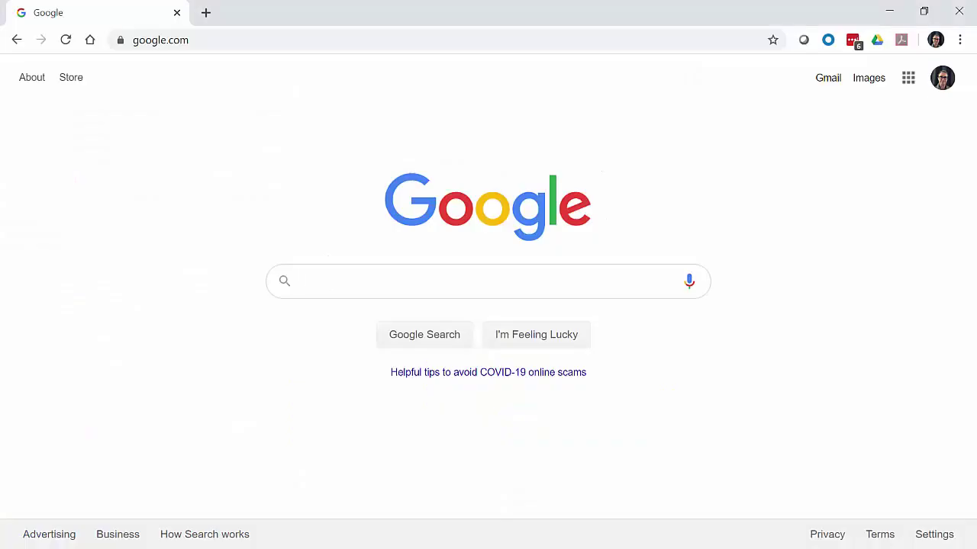
- Load the copied Sandbox install link and sign in as the saved API user
click(442, 32)
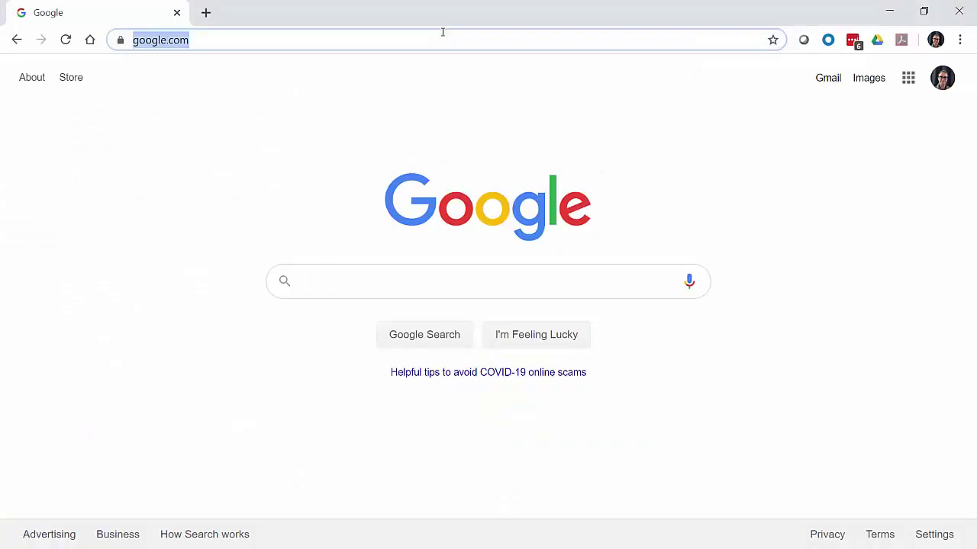
key(ctrl+v)
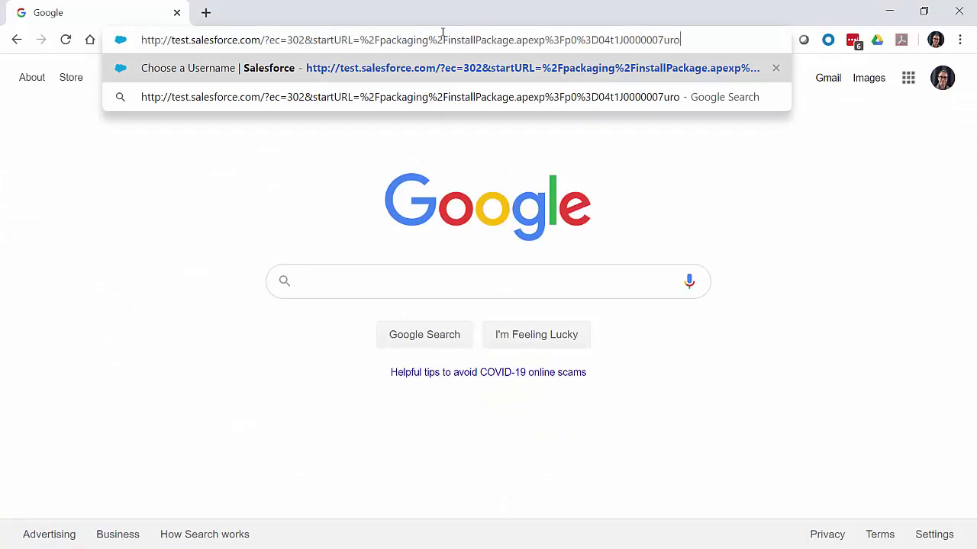
key(Return)
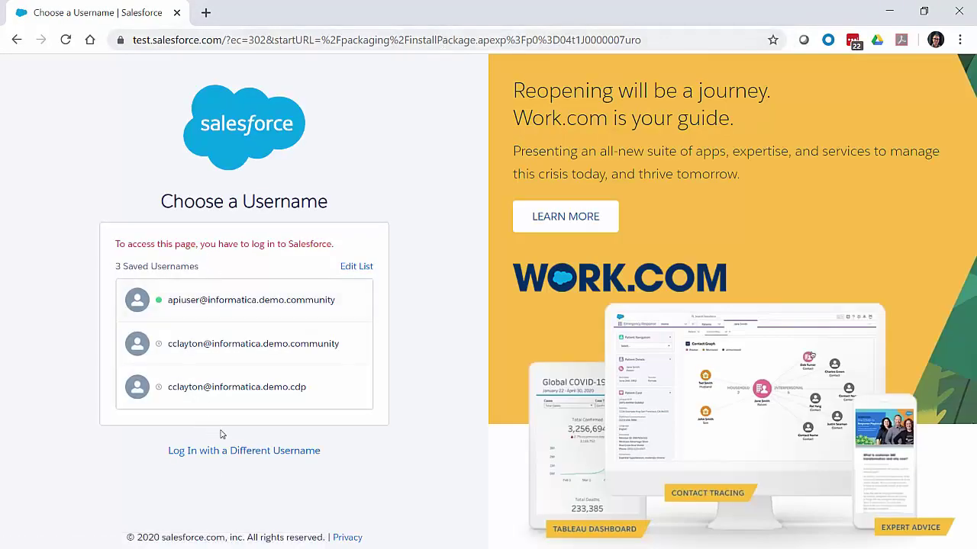
click(236, 299)
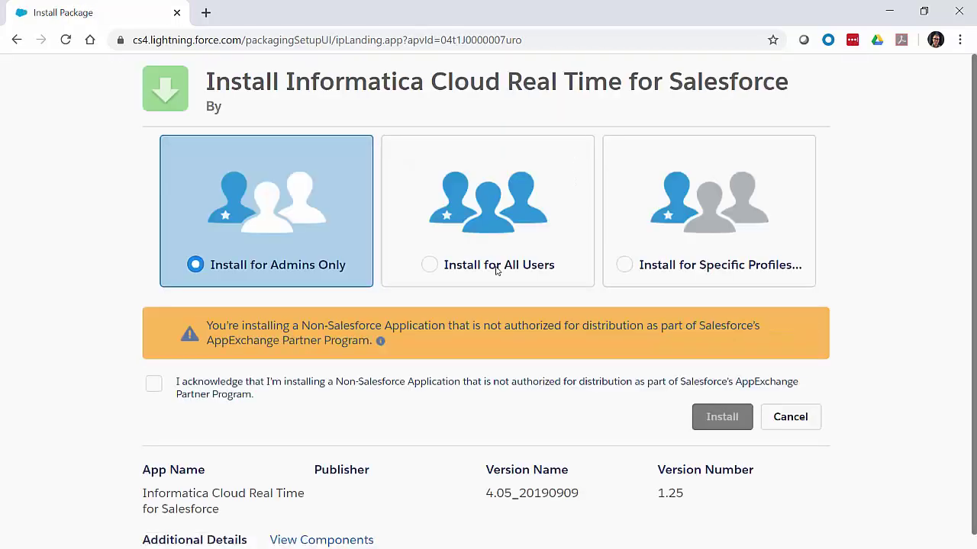
- Install the package for all users, acknowledging the non-Salesforce application warning, then finish
click(429, 266)
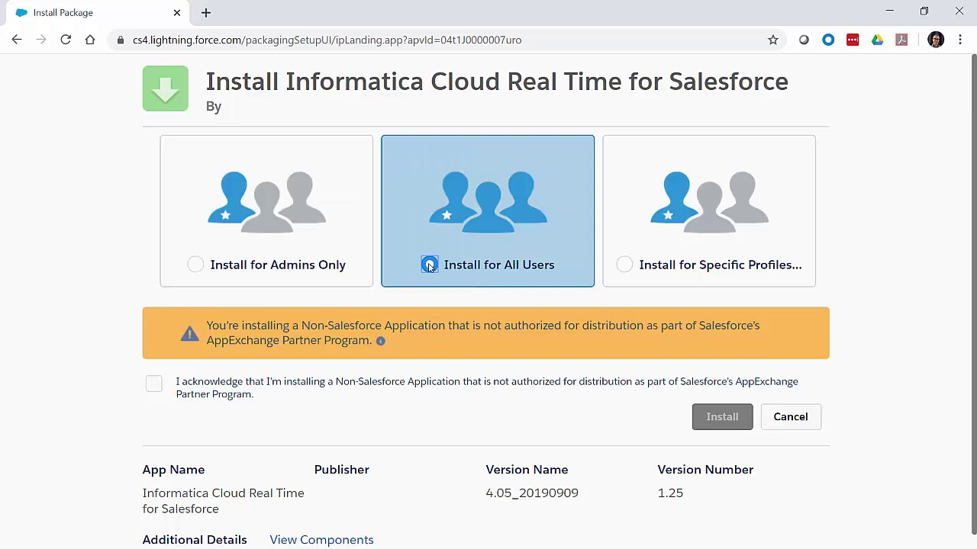
click(153, 386)
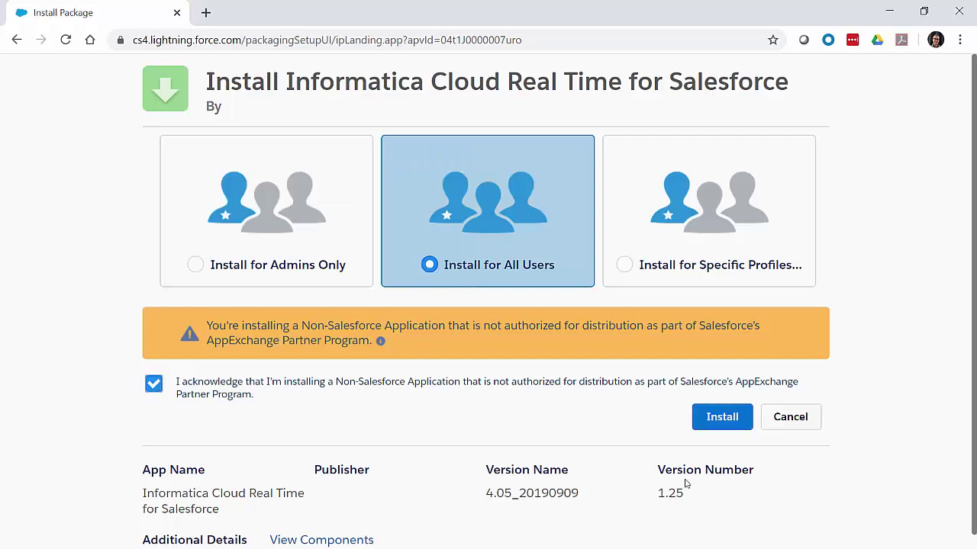
click(728, 425)
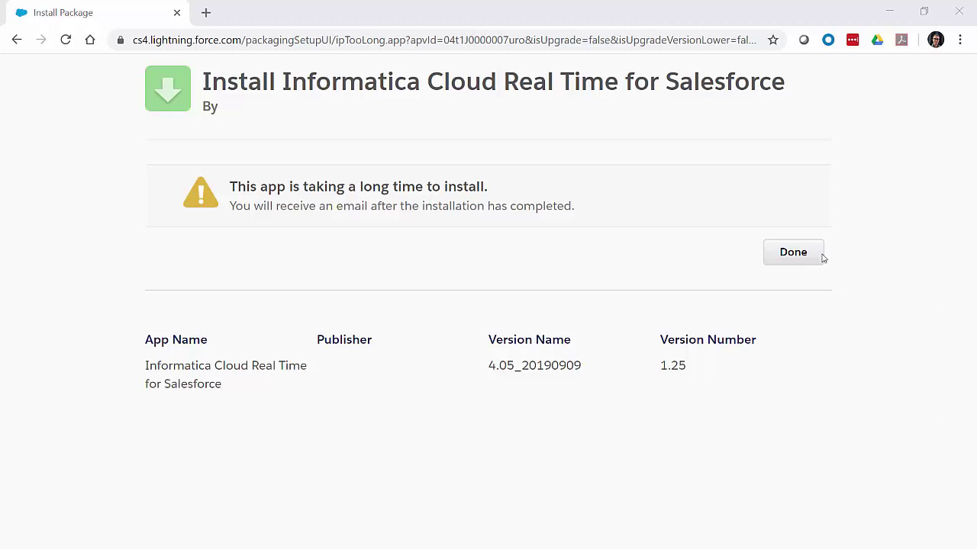
click(793, 254)
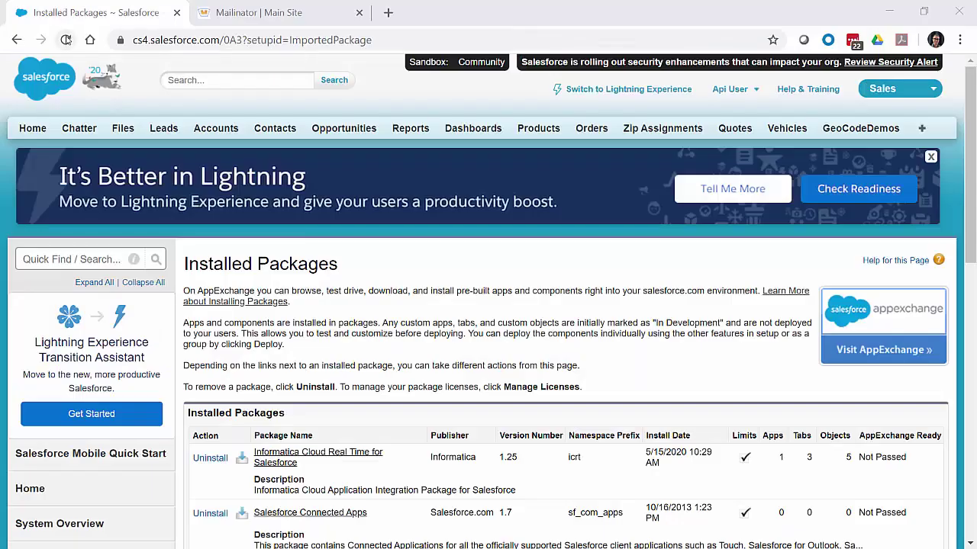
- Reload Installed Packages to show Informatica Cloud Real Time for Salesforce version 1.25
click(66, 40)
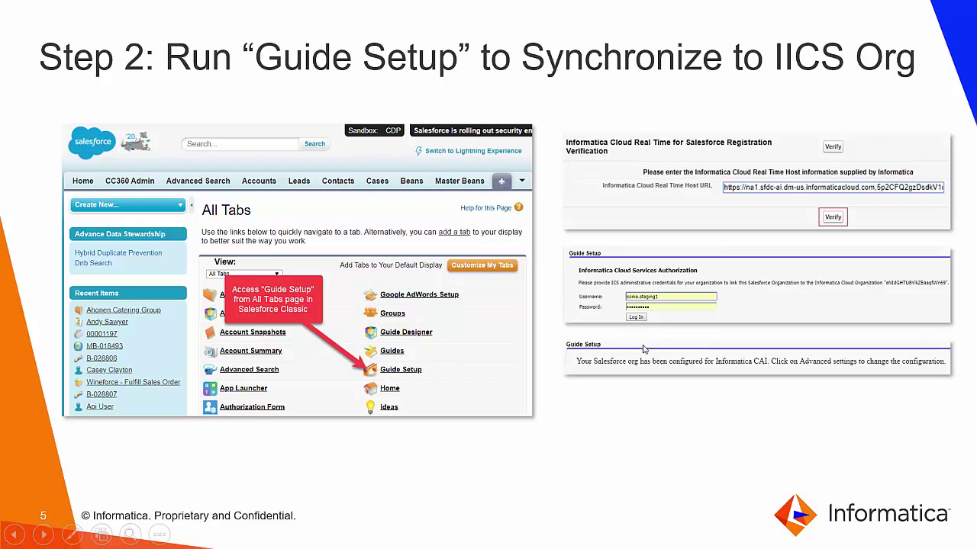
- Open Guide Setup from the All Tabs list in the Salesforce browser
key(alt+Tab)
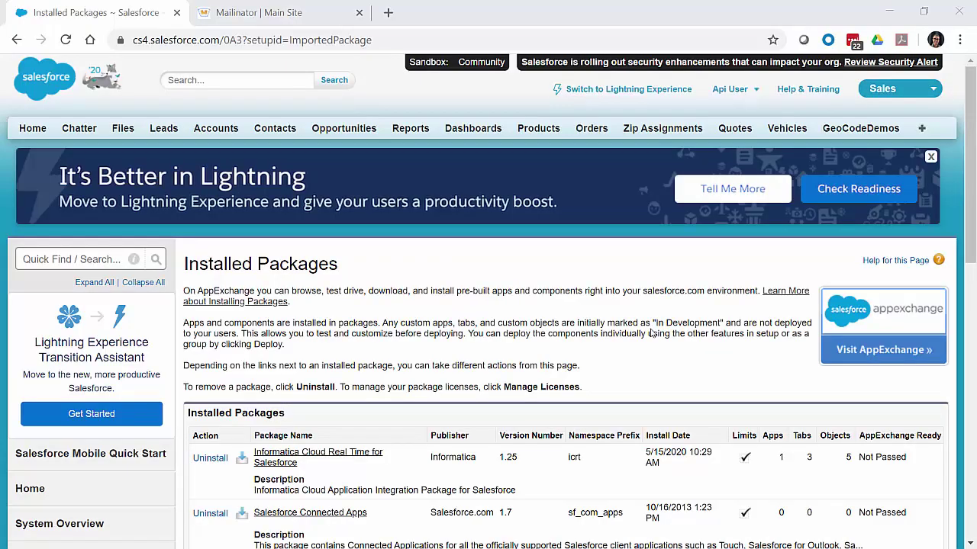
click(922, 130)
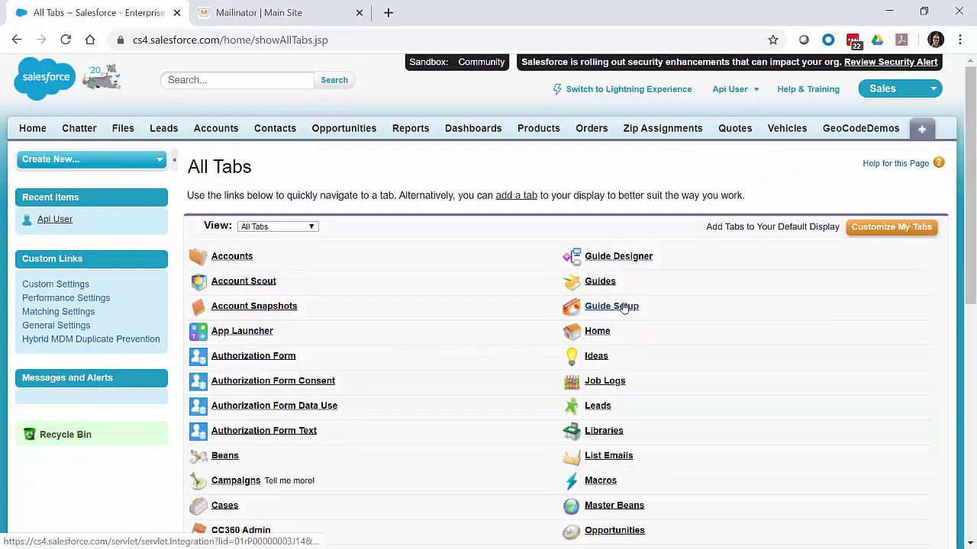
click(612, 306)
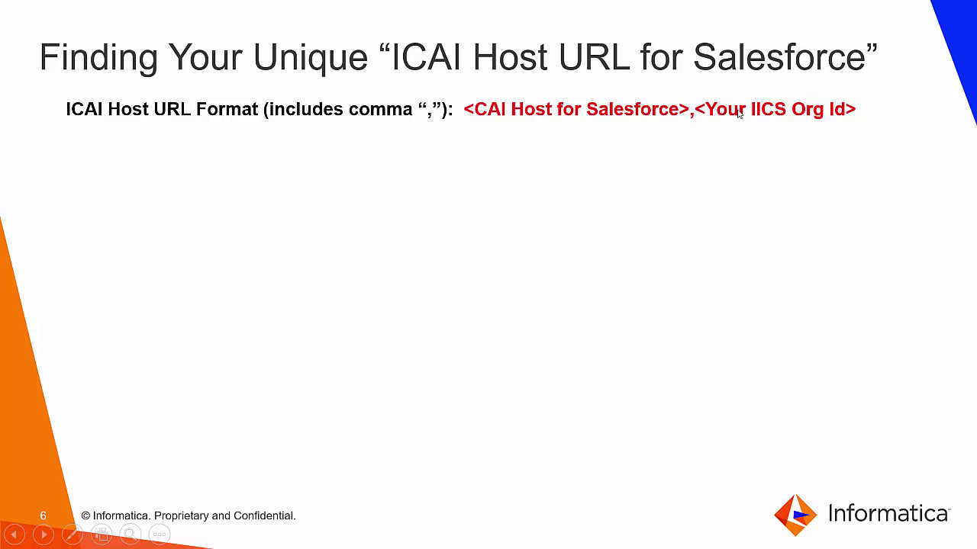
- Reveal the example ICAI Host URL on the slide, then return to Application Integration
key(Right)
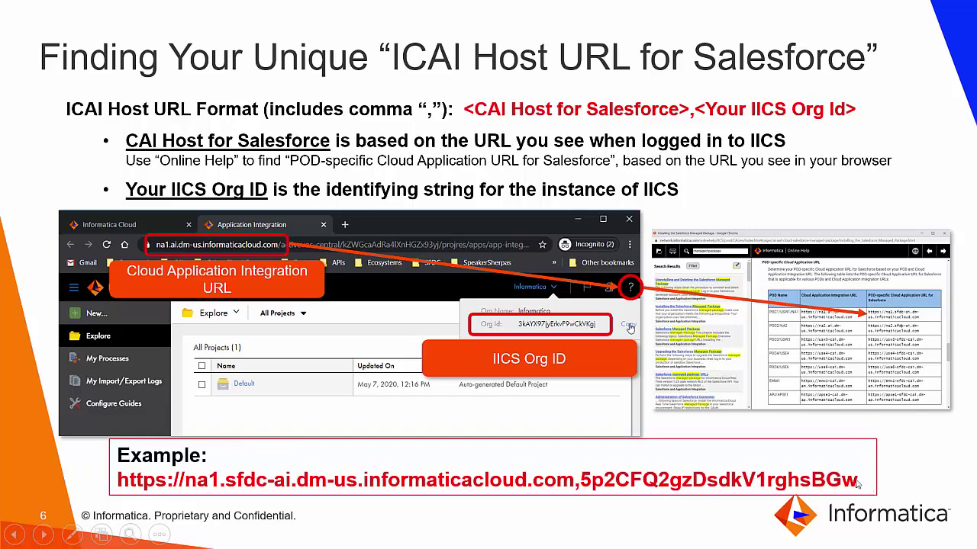
key(alt+Tab)
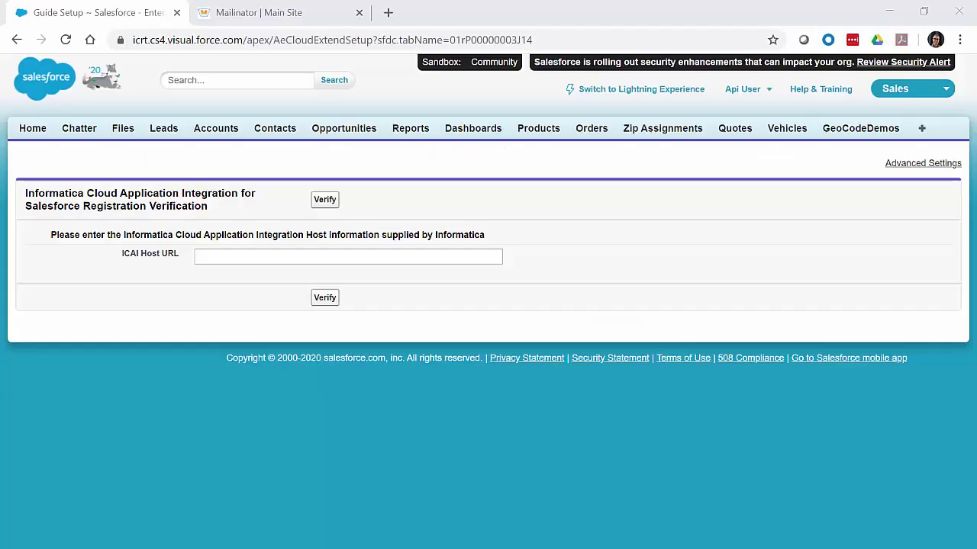
key(alt+Tab)
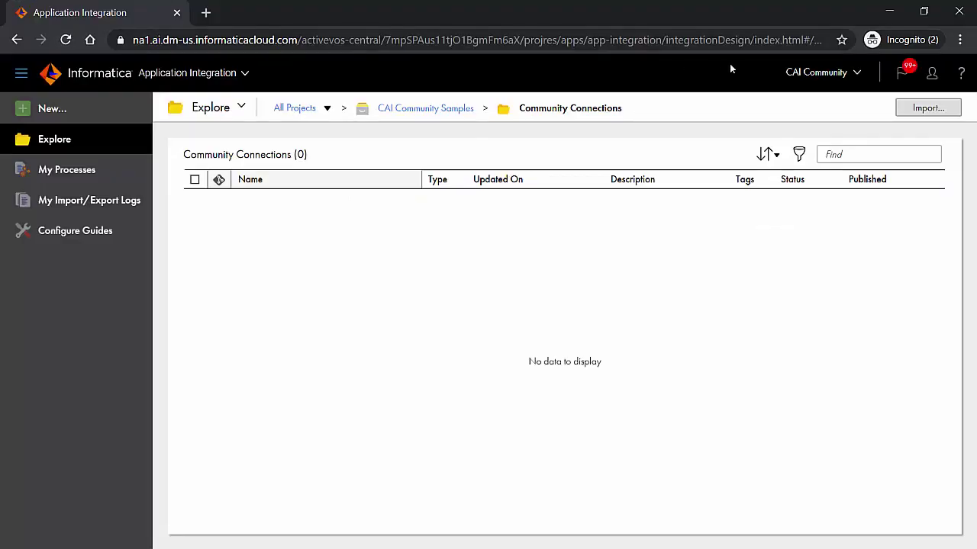
- Run a 'managed package' search in the Application Integration online help
click(961, 73)
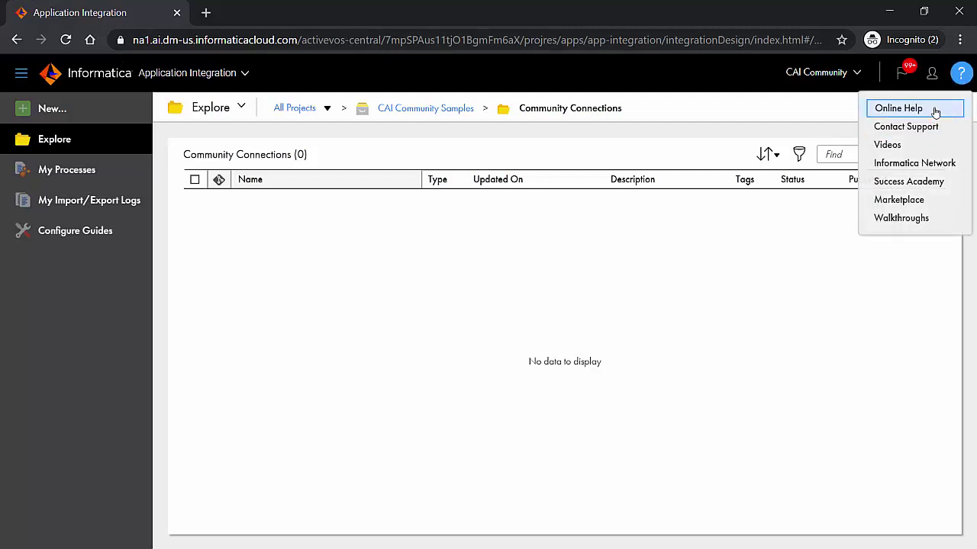
click(935, 112)
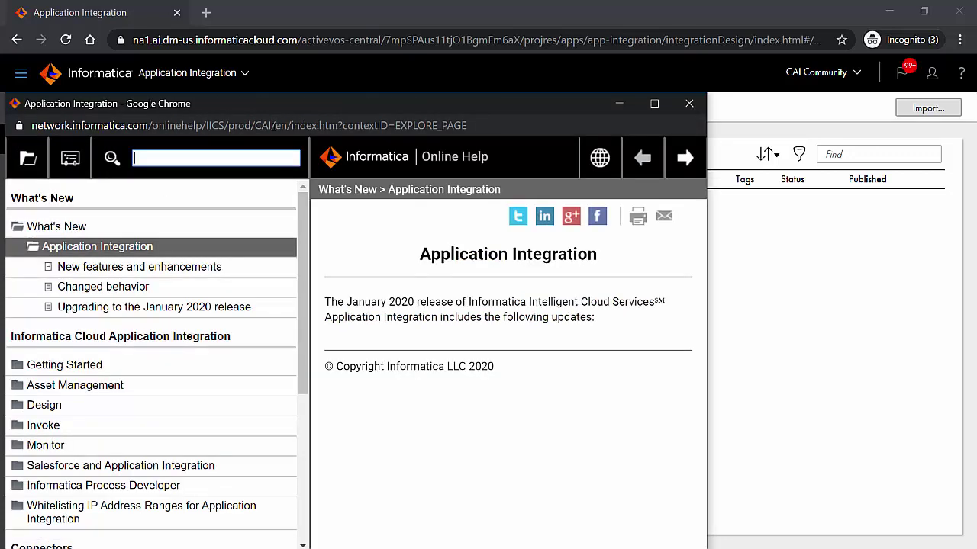
text(managed package)
key(Return)
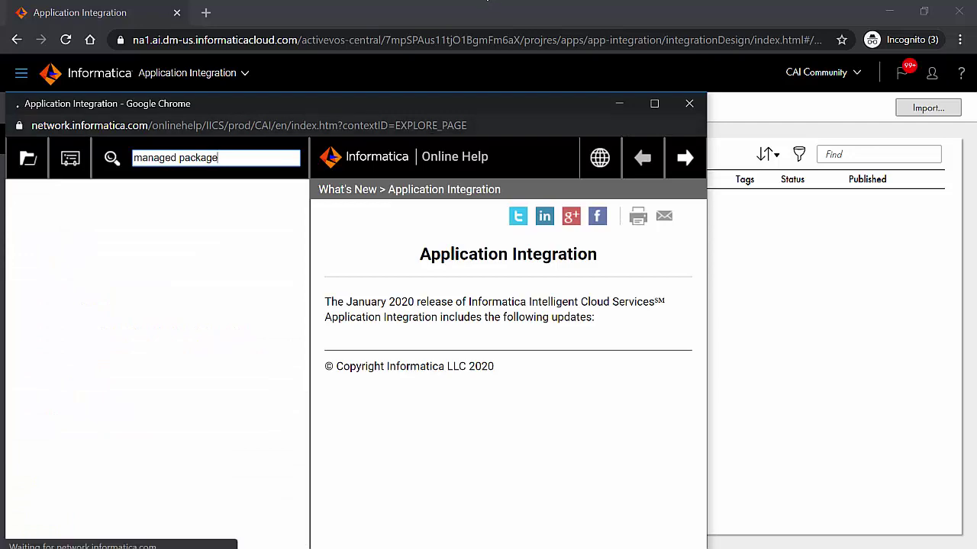
drag(437, 102, 564, 37)
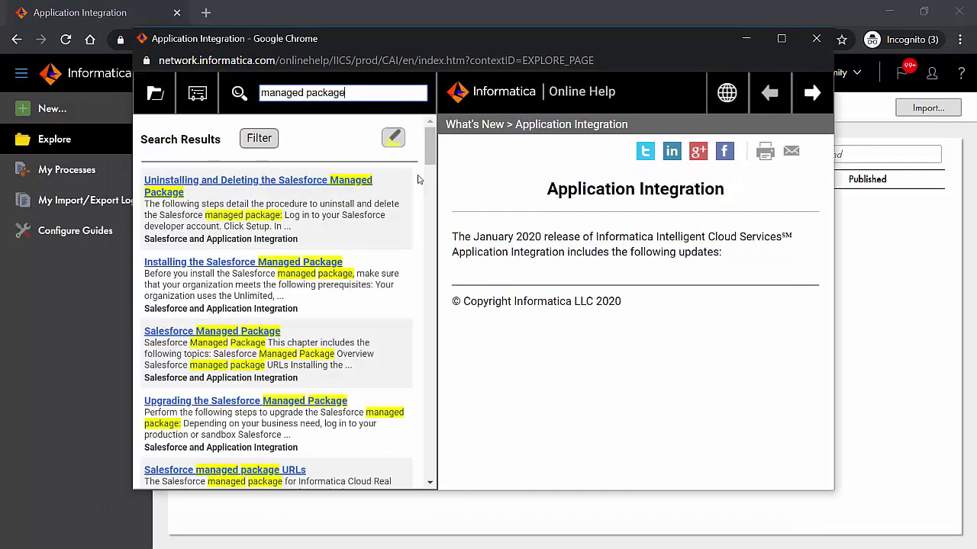
- Copy the POD1 Salesforce URL from the managed package installation topic's URL table
click(220, 264)
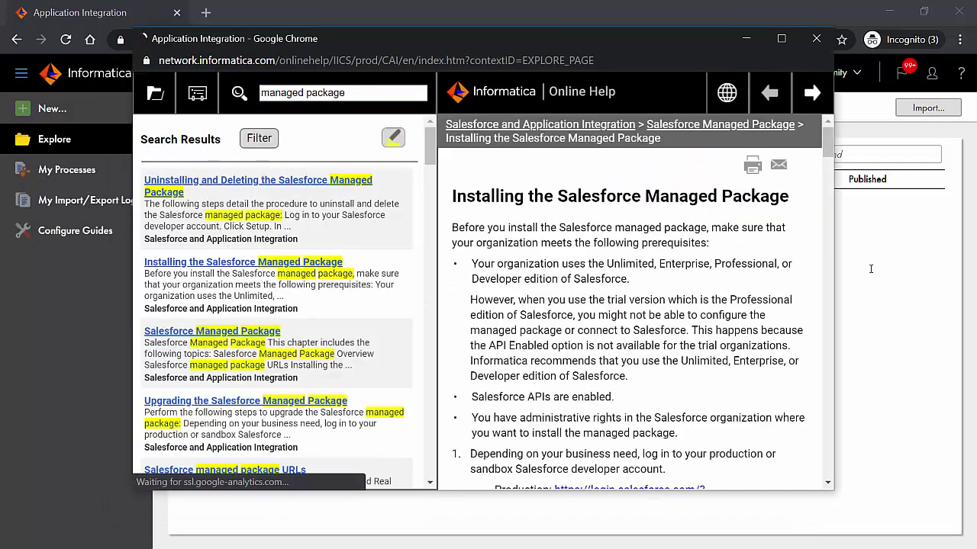
drag(827, 143, 816, 351)
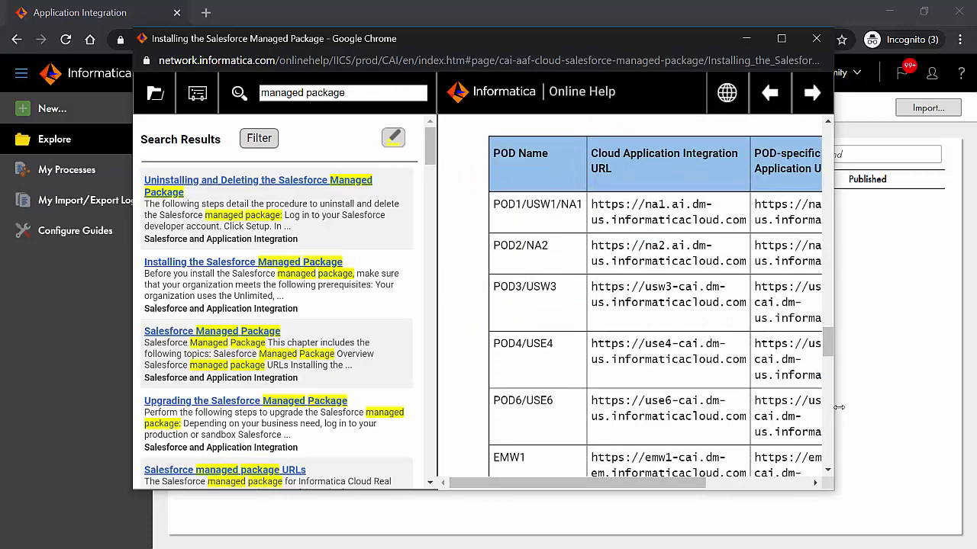
drag(834, 412, 939, 418)
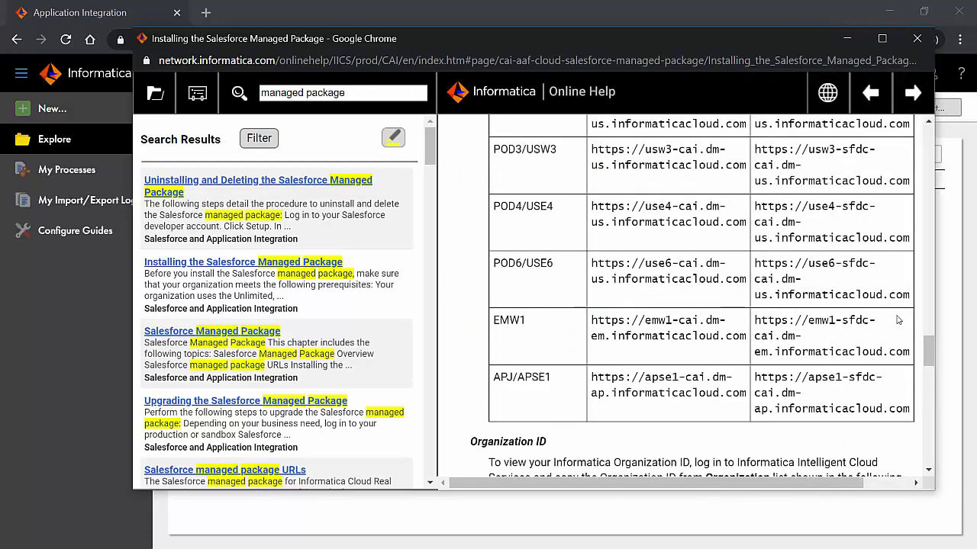
scroll(899, 320, up, 2)
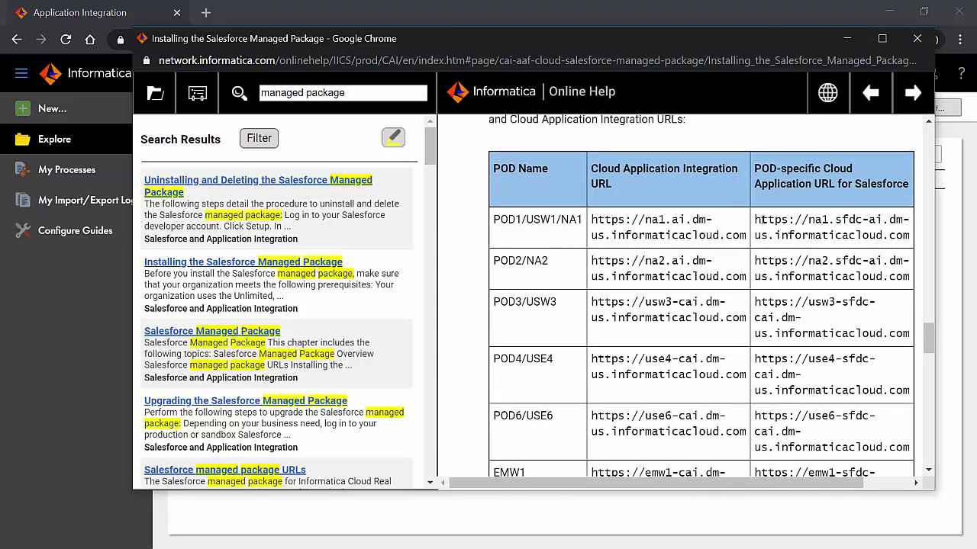
drag(754, 219, 912, 240)
key(ctrl+c)
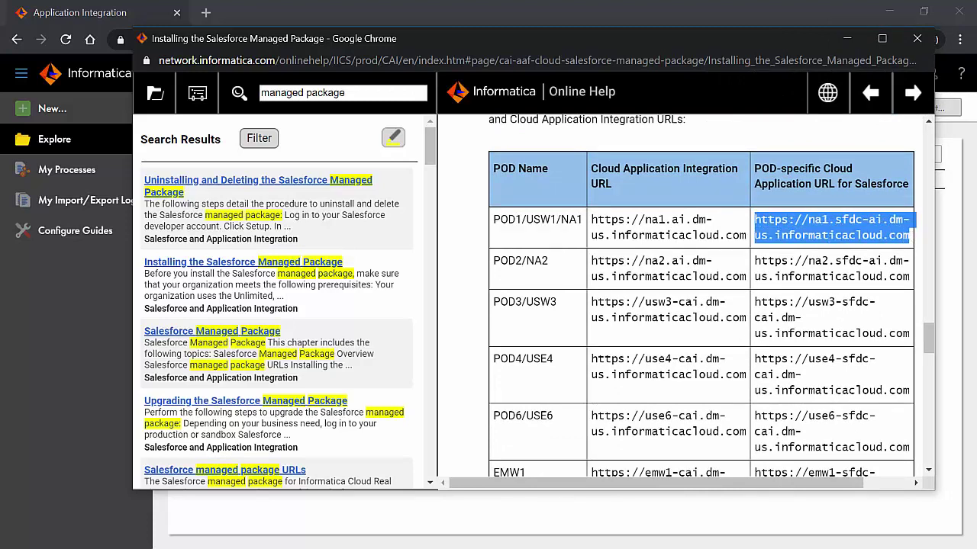
key(alt+Tab)
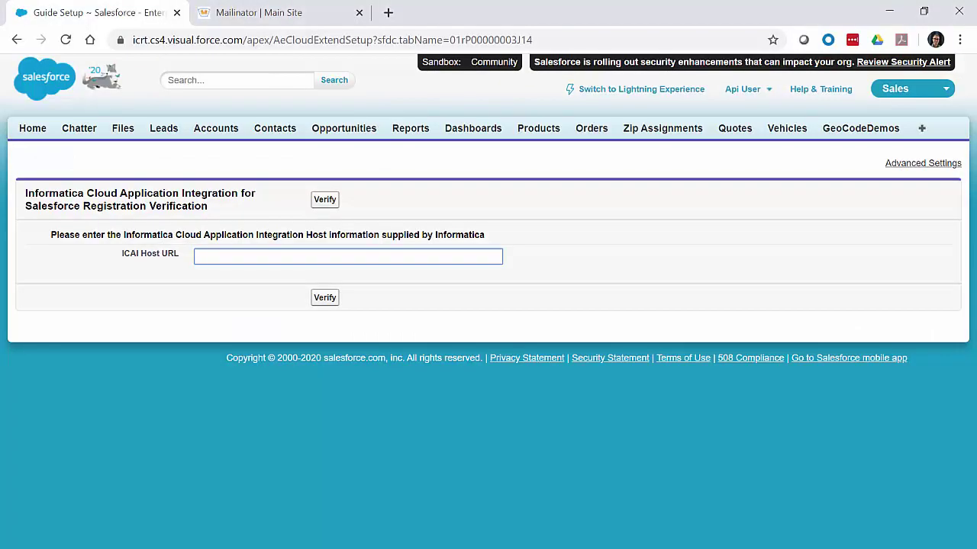
- Paste the POD1 URL into the ICAI Host URL field and add a separator
key(ctrl+v)
text(.)
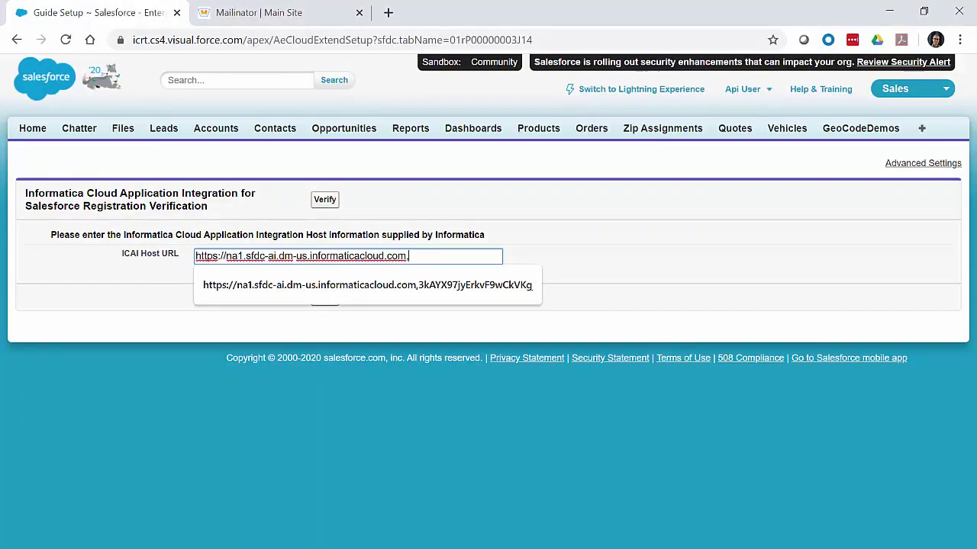
key(alt+Tab)
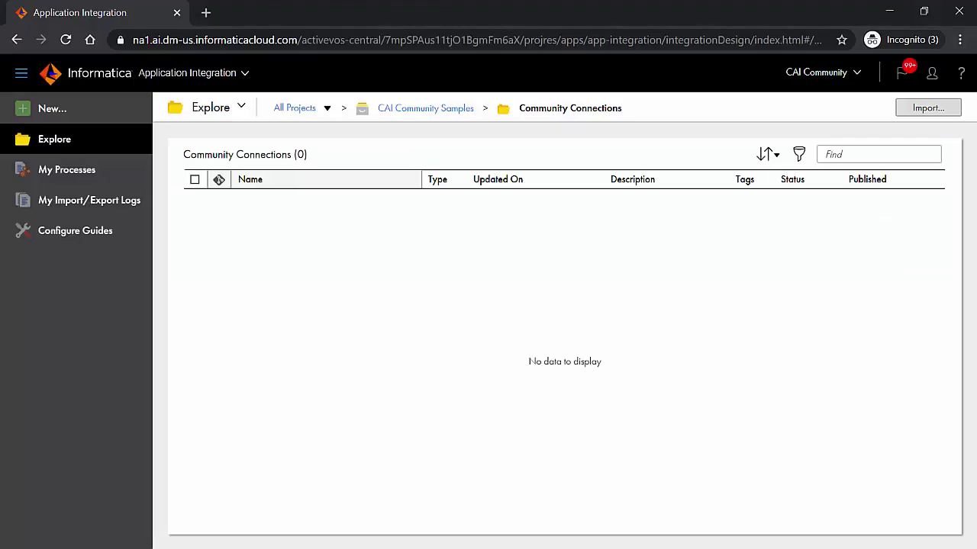
- Copy the Org Id from the CAI Community organization's details
click(856, 73)
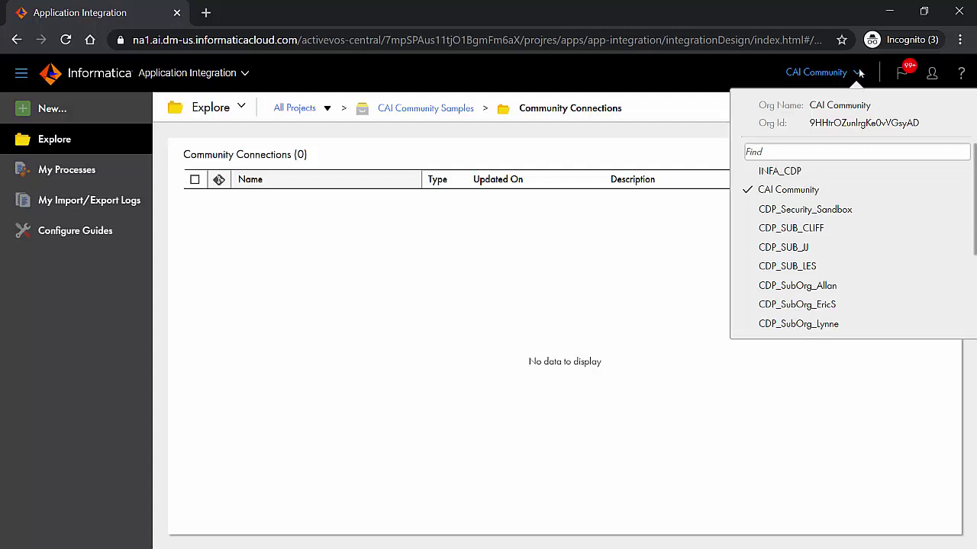
mouse_move(922, 126)
click(959, 127)
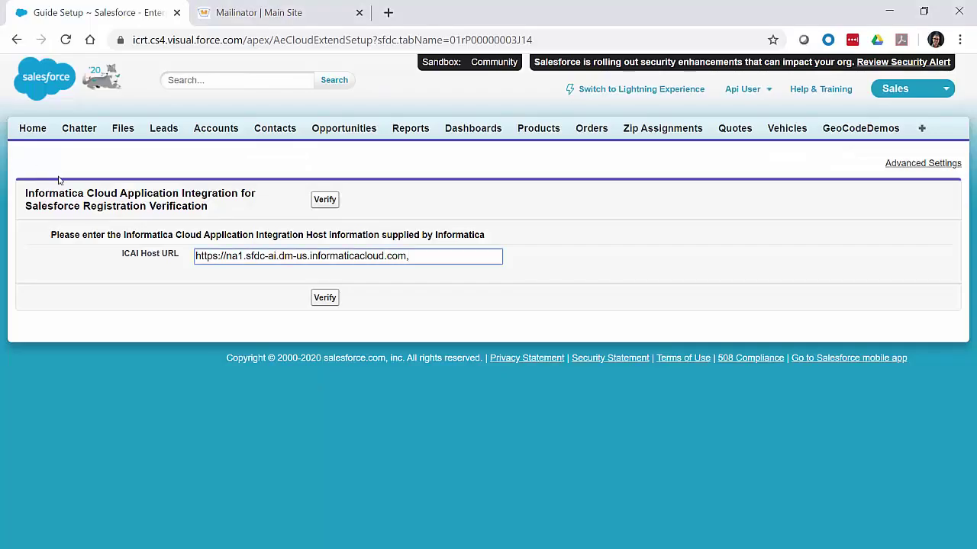
- Paste the Org Id after the ICAI host URL and verify the registration
text(9HHtrOZunlrgKe0vVGsyAD)
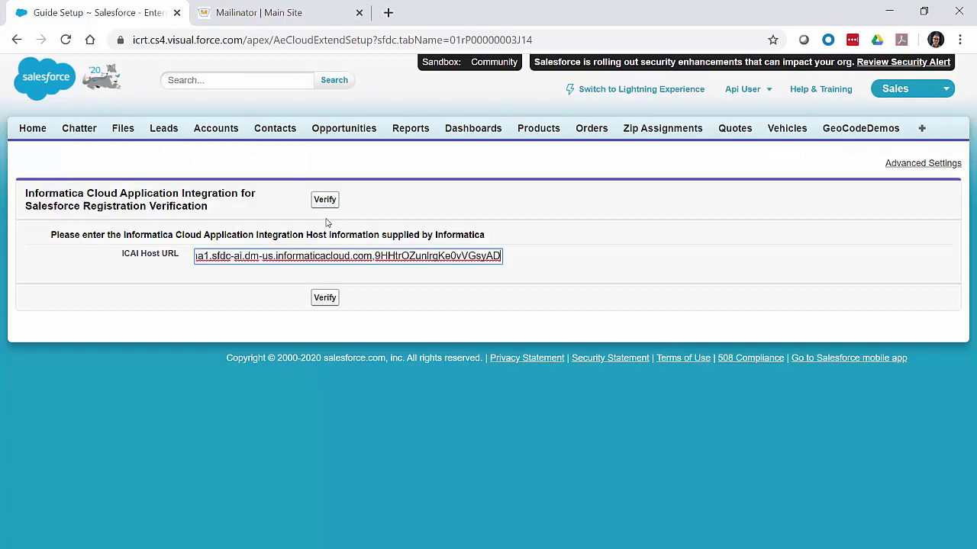
click(324, 202)
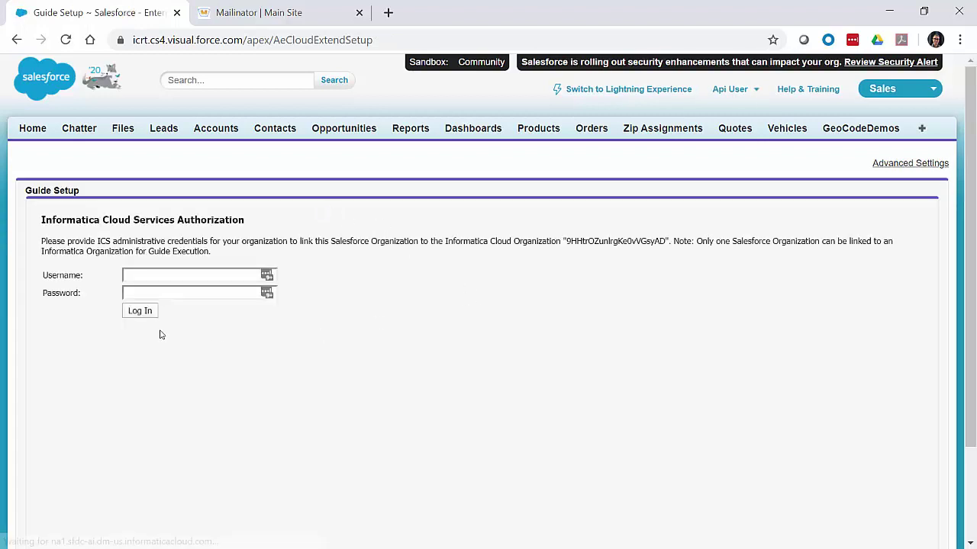
- Log in with the Informatica Cloud administrator username and password to authorize ICS, declining LastPass
click(206, 277)
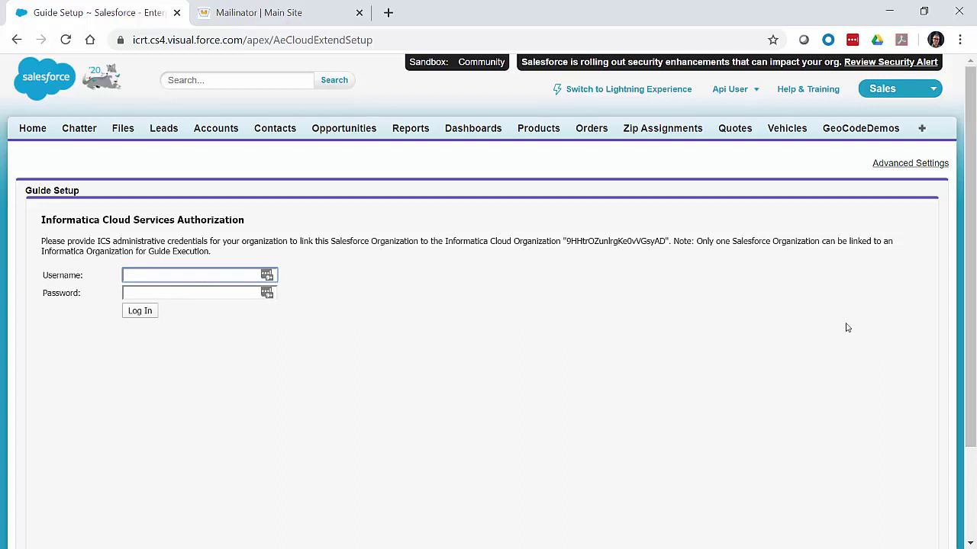
key(ctrl+v)
key(Tab)
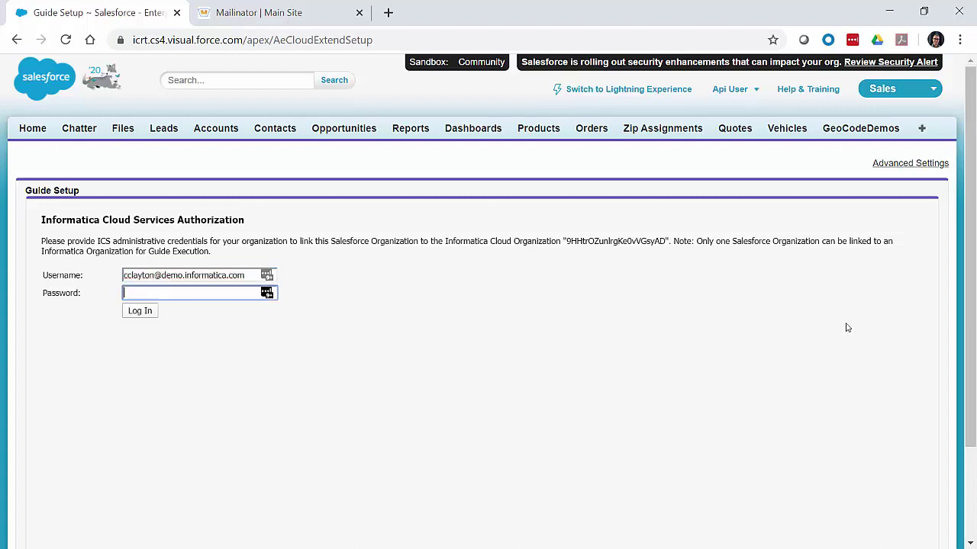
key(ctrl+v)
click(139, 312)
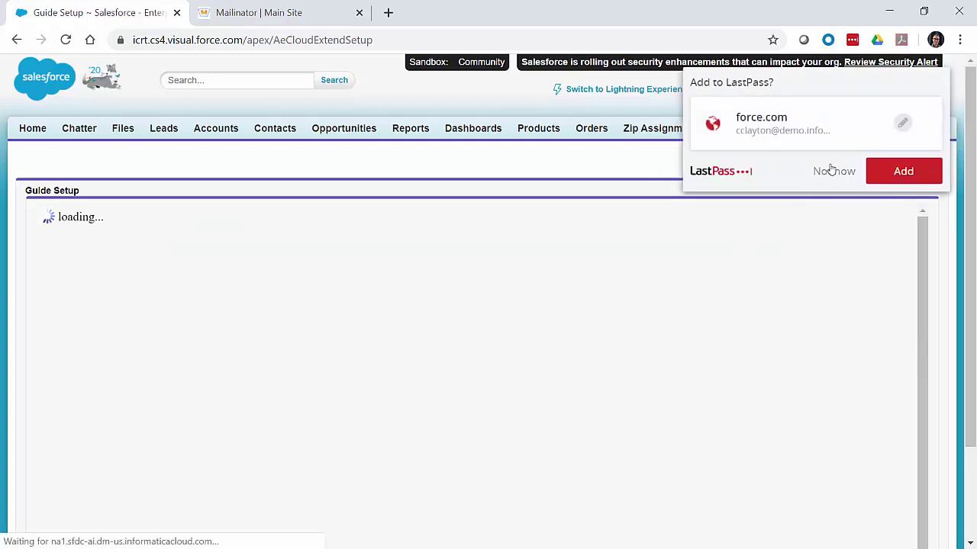
click(831, 169)
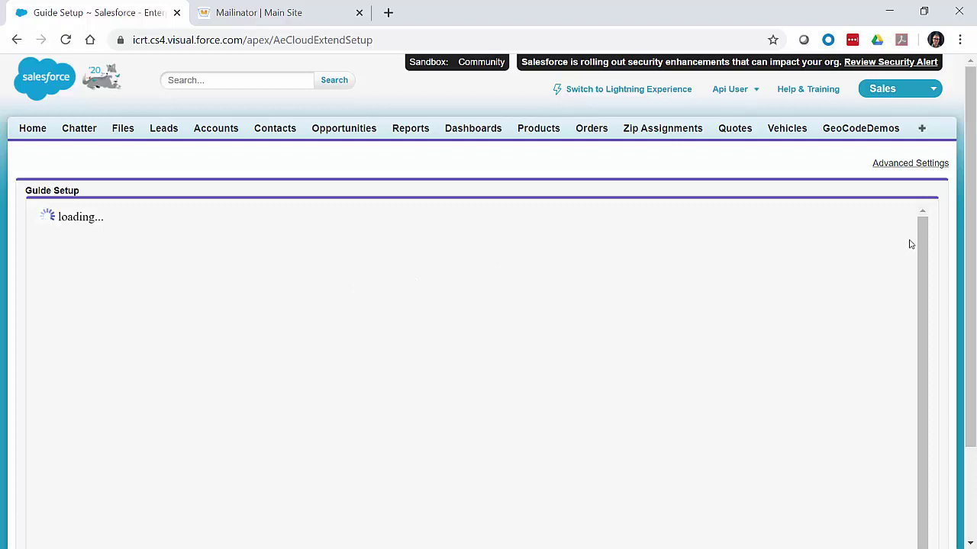
- Check the stored ICAI host URL under Advanced Settings, then return to the basic page
click(926, 167)
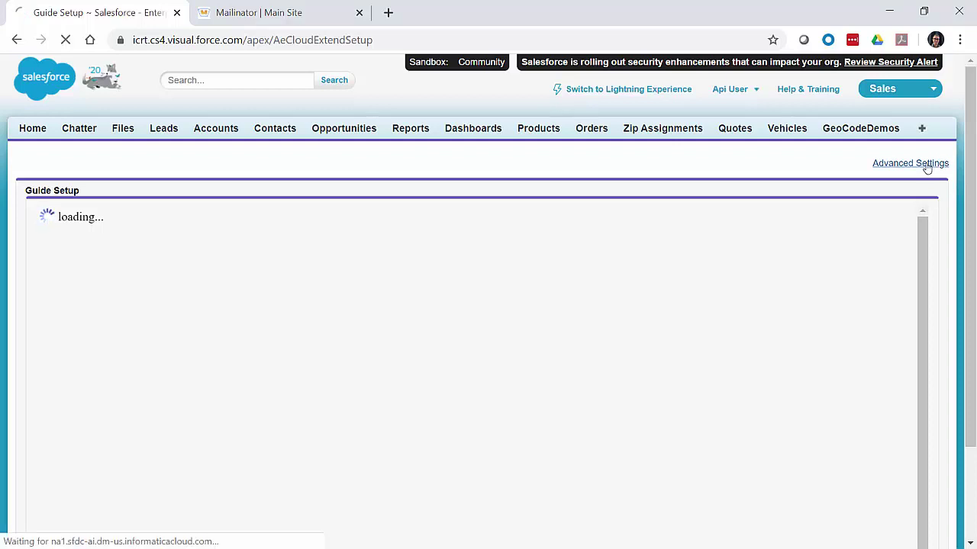
triple_click(458, 237)
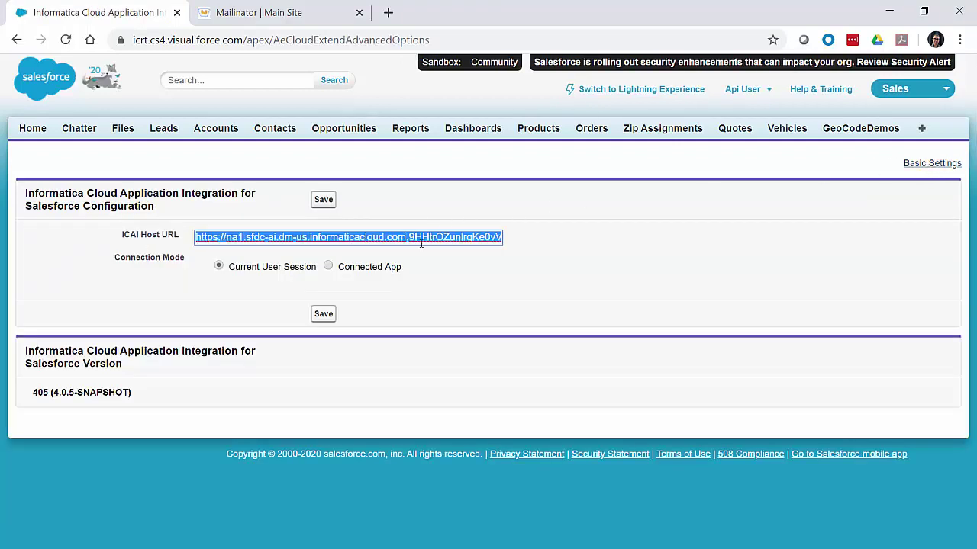
click(927, 167)
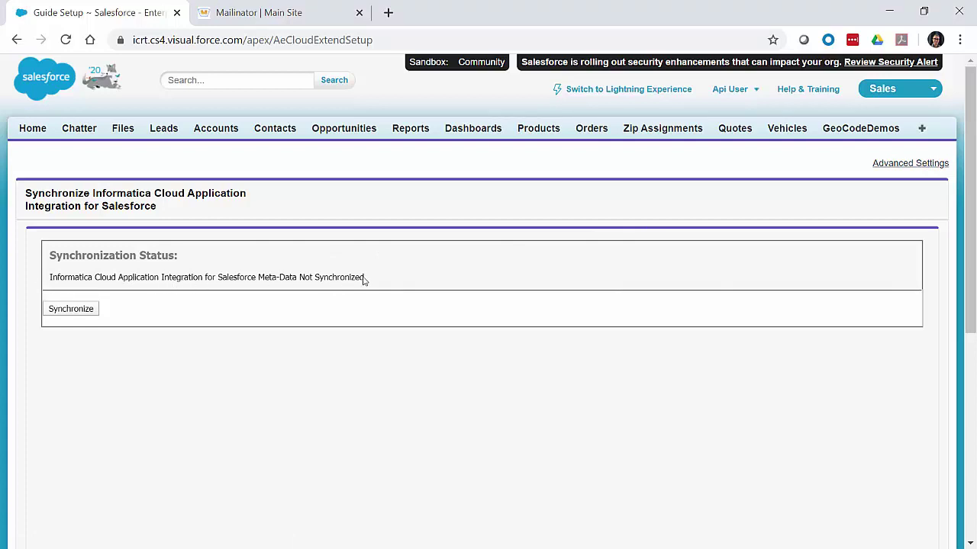
- Synchronize the Informatica Cloud Application Integration metadata with this Salesforce org
click(79, 312)
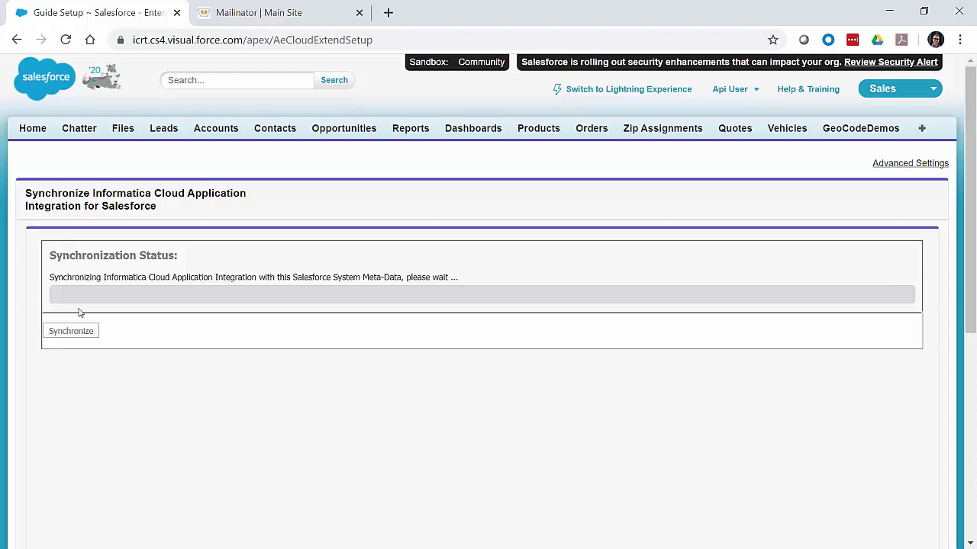